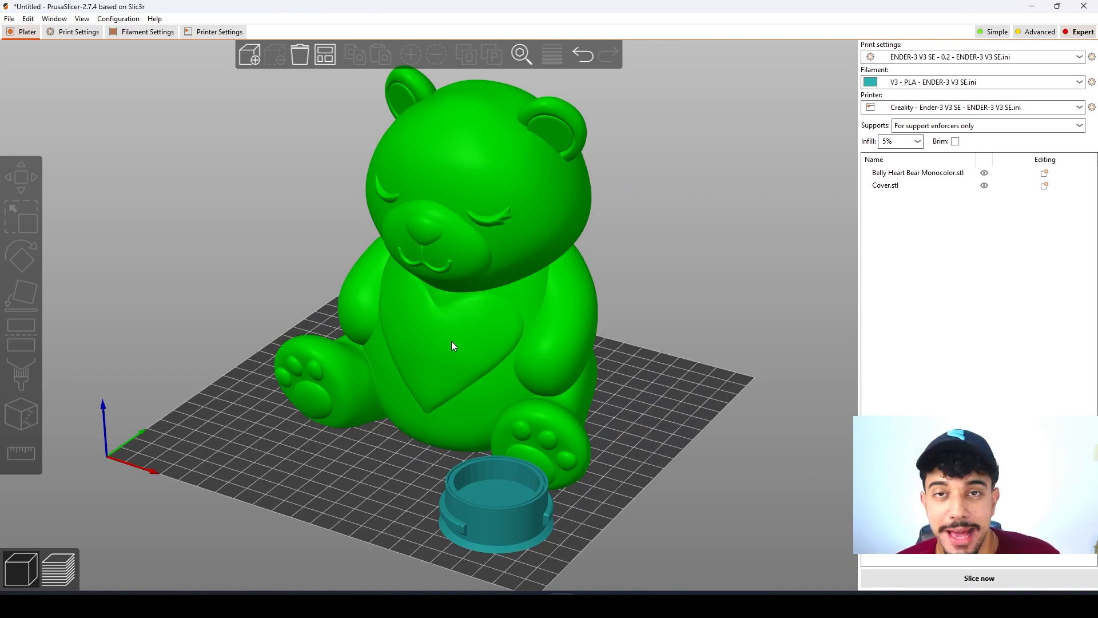
Examine the bear and its cover on the plate, including the opening in the bear's underside
click(548, 504)
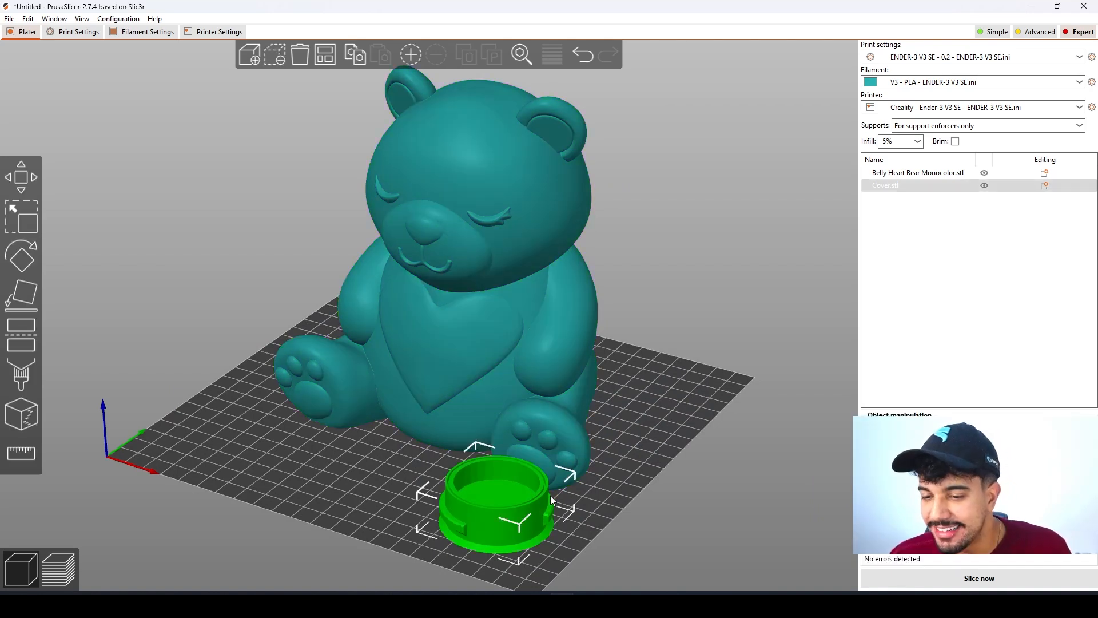
click(631, 452)
drag(629, 450, 451, 402)
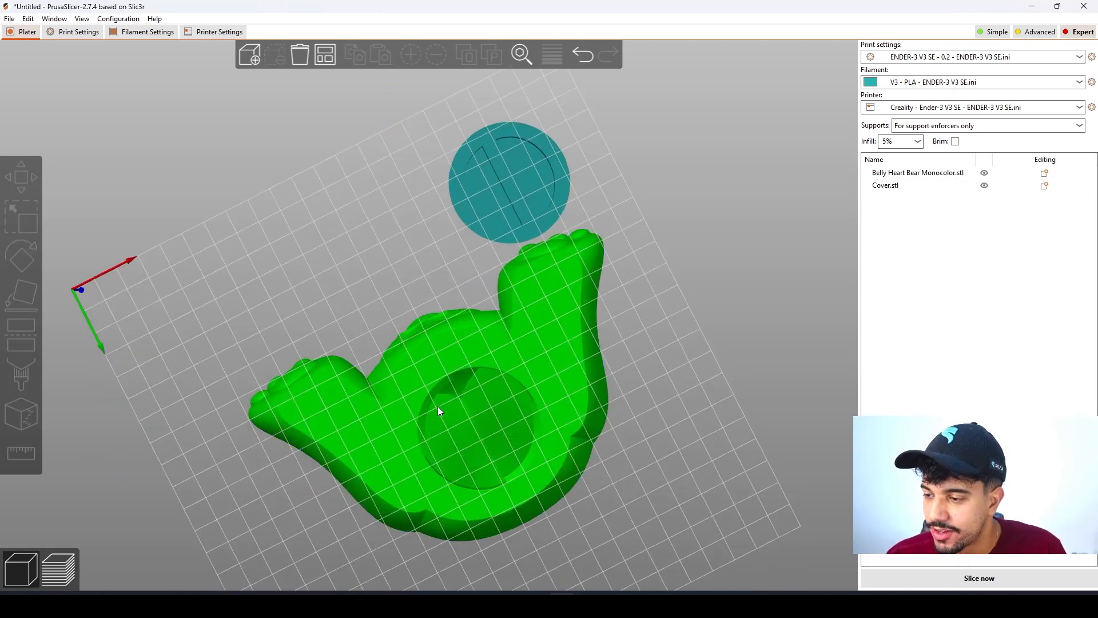
drag(585, 419, 652, 421)
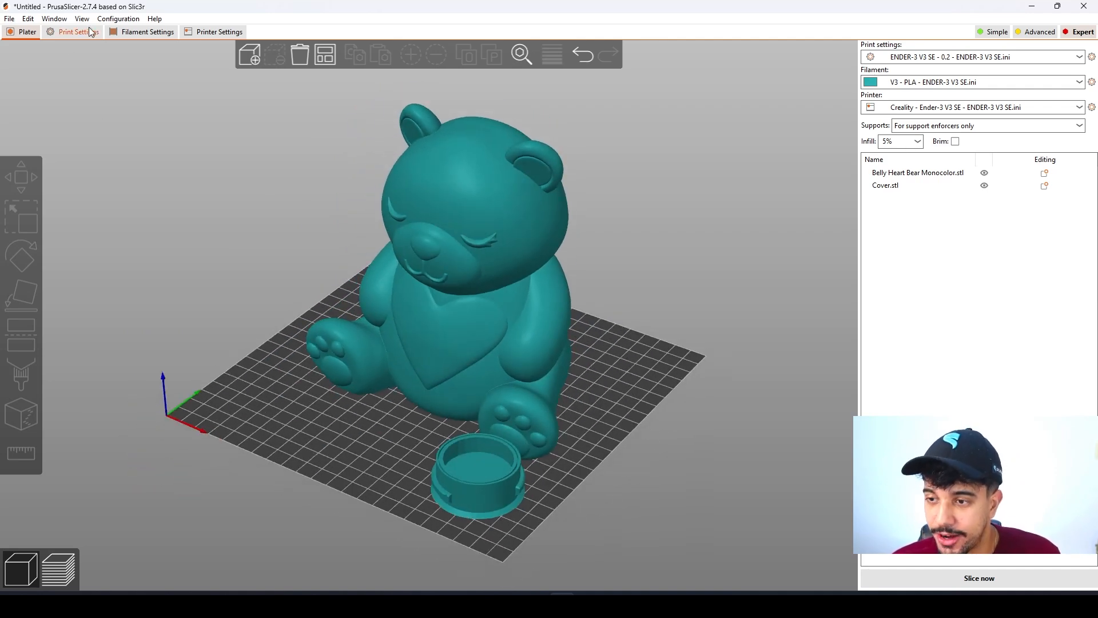
Review the layer height in the print settings and inspect the bear's face and belly heart up close
click(92, 32)
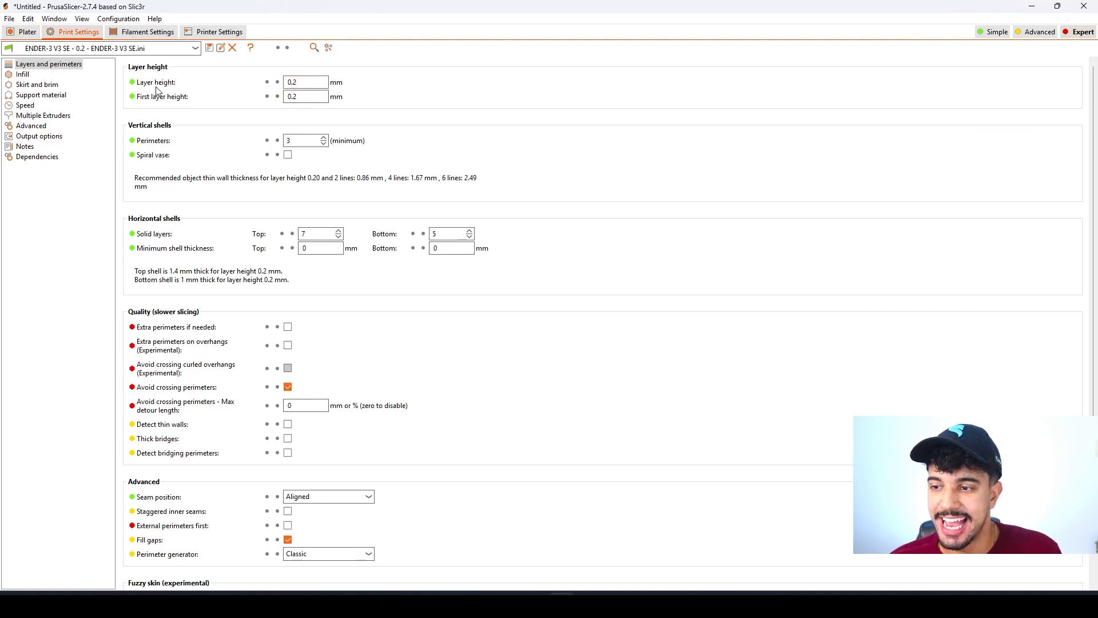
mouse_move(315, 83)
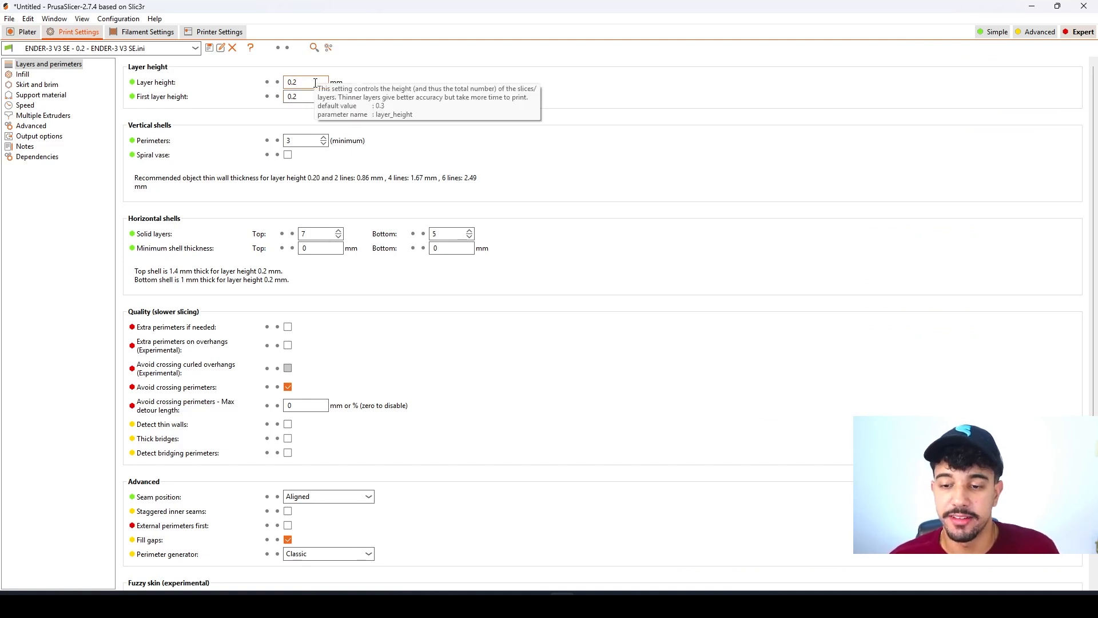
click(25, 32)
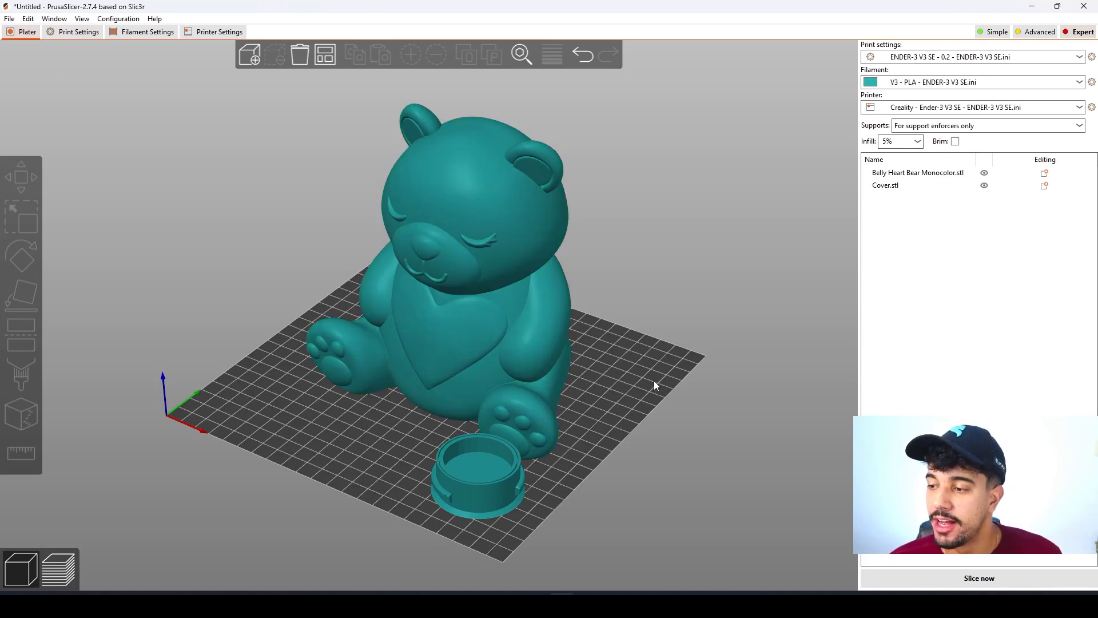
drag(654, 379, 649, 373)
scroll(372, 307, up, 10)
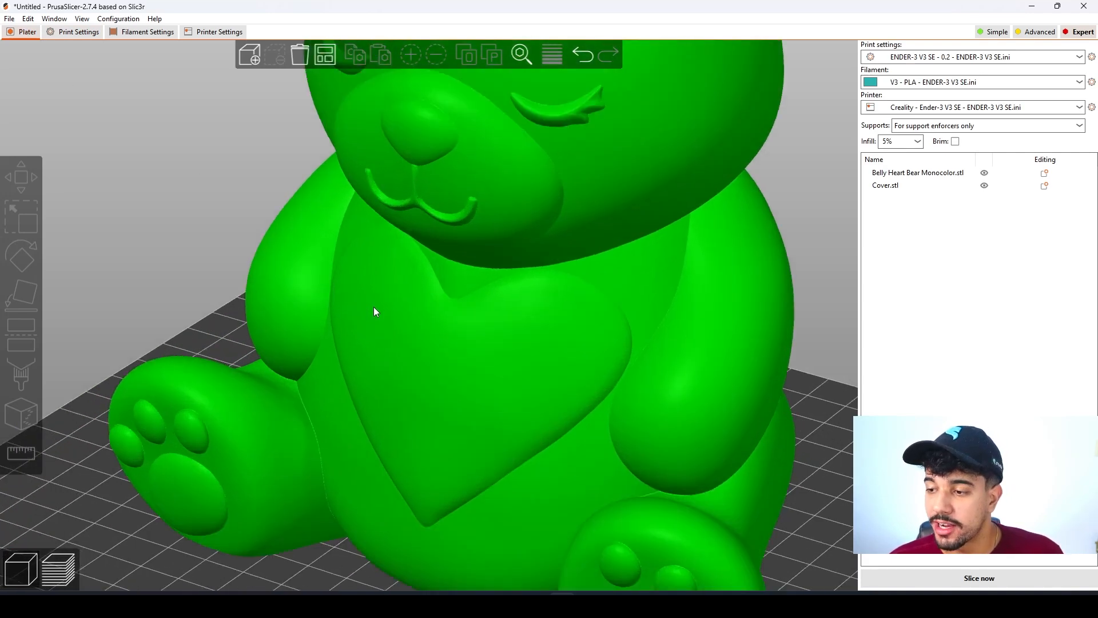
scroll(183, 252, down, 10)
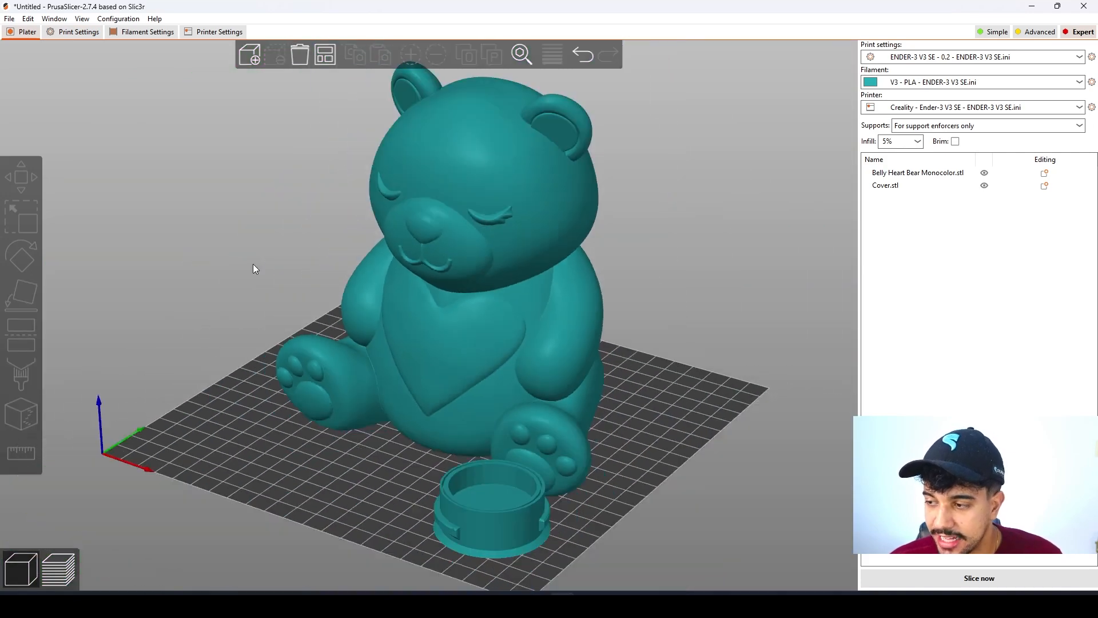
Enable Detect thin walls in the layers and perimeters print settings and check the bear's curved details
click(58, 32)
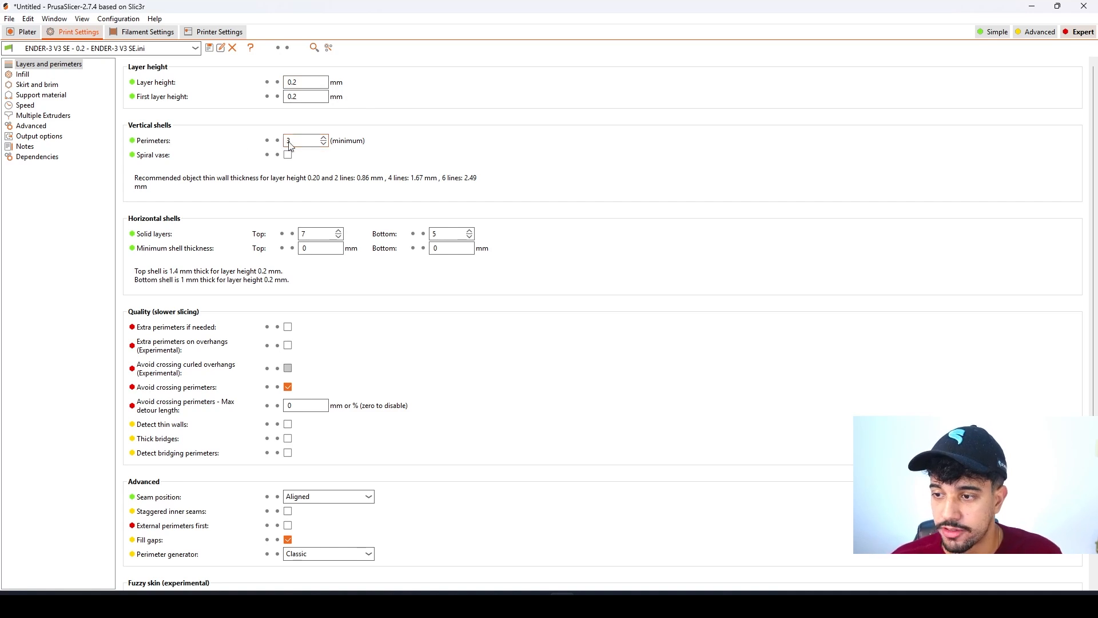
mouse_move(292, 144)
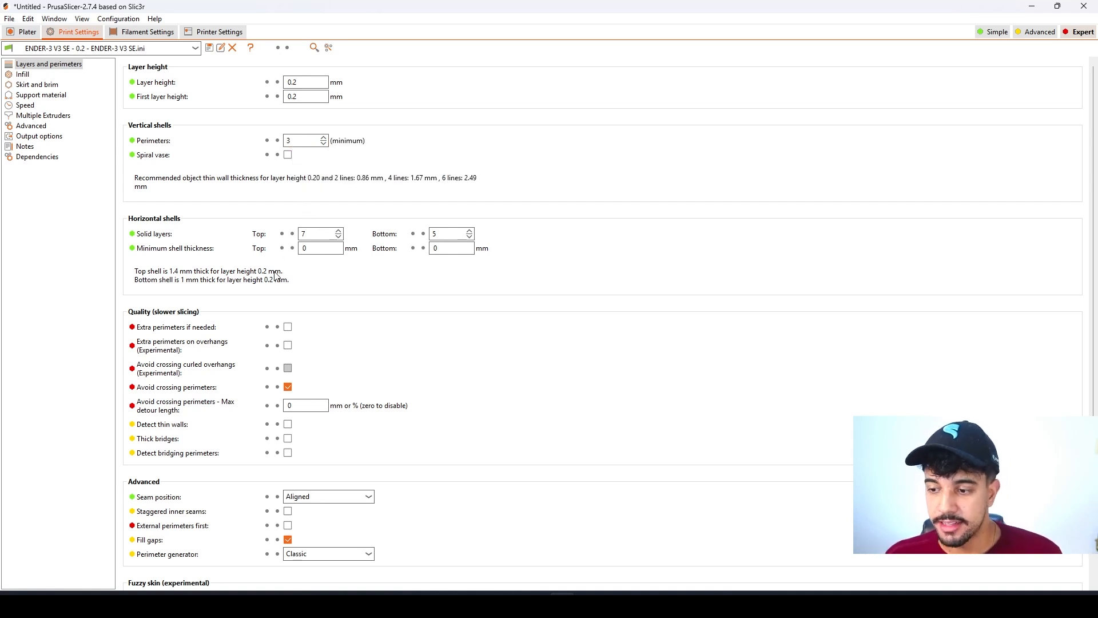
mouse_move(290, 429)
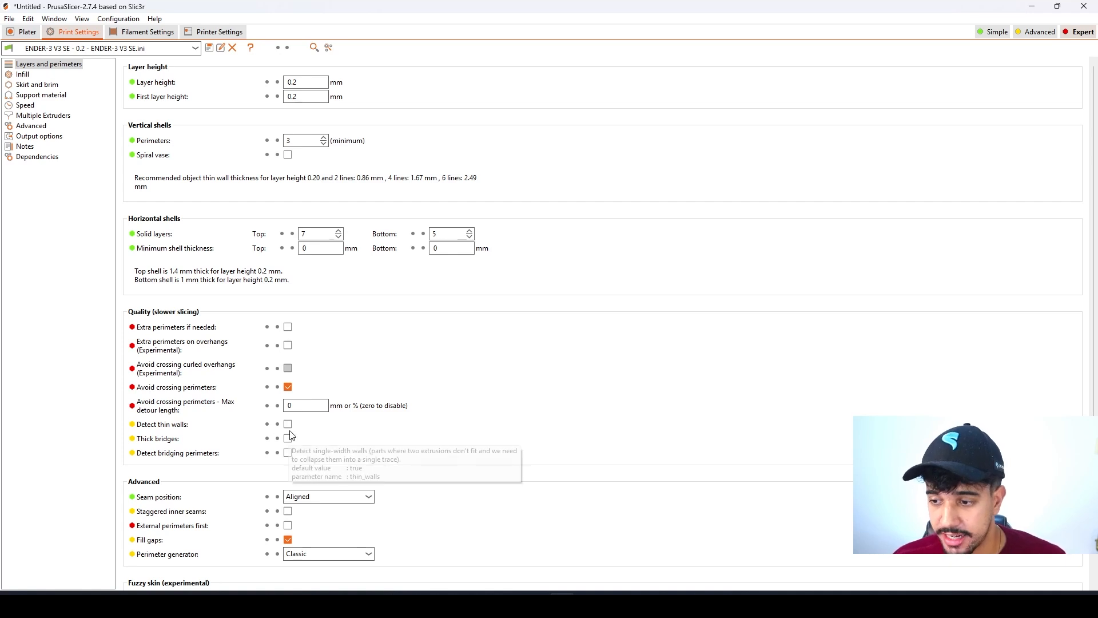
click(288, 426)
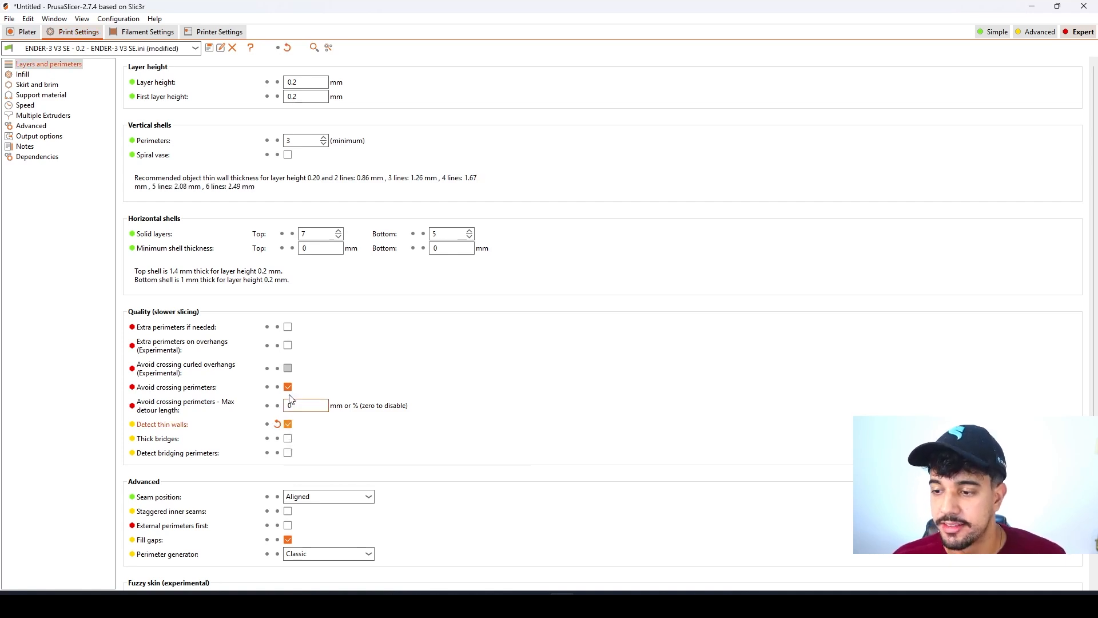
click(25, 32)
scroll(433, 354, up, 5)
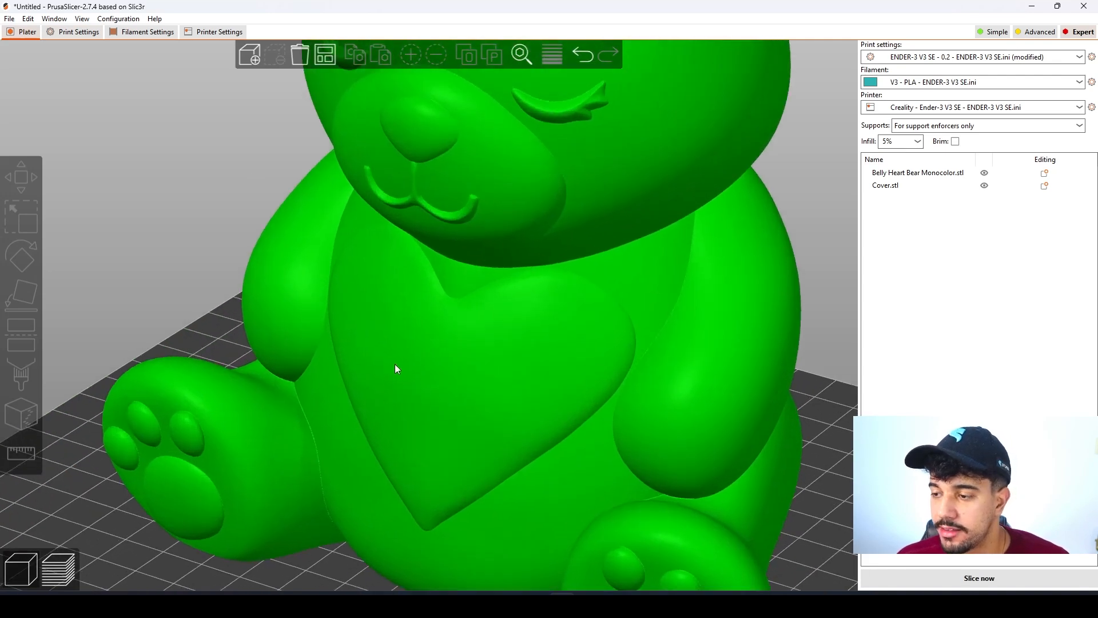
scroll(425, 366, down, 6)
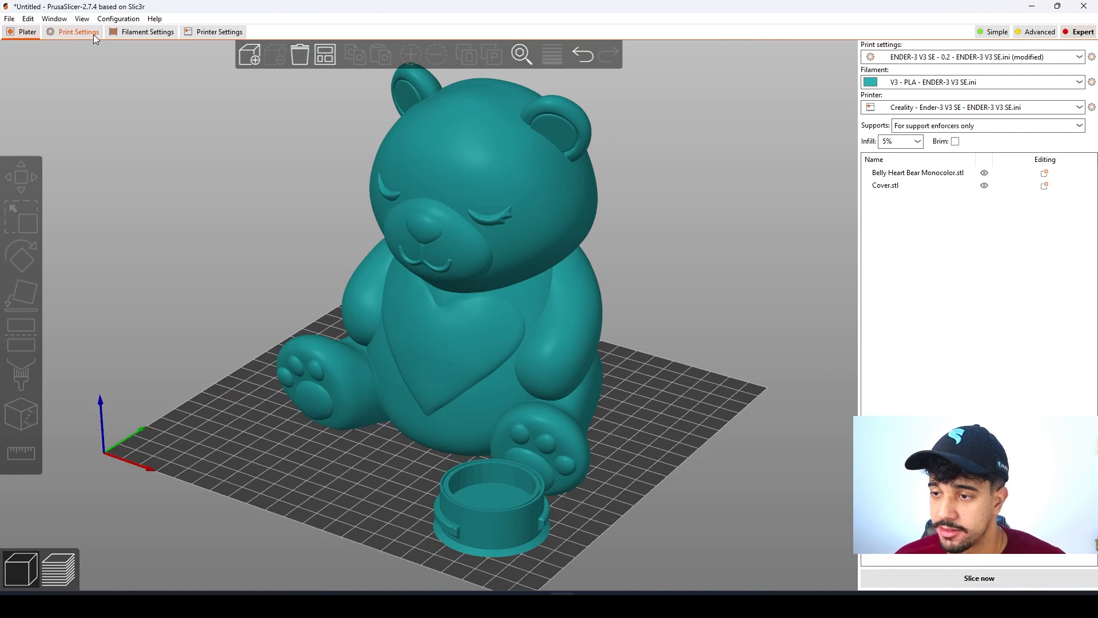
Set the infill's fill density to 10% and its fill pattern to Concentric
click(94, 33)
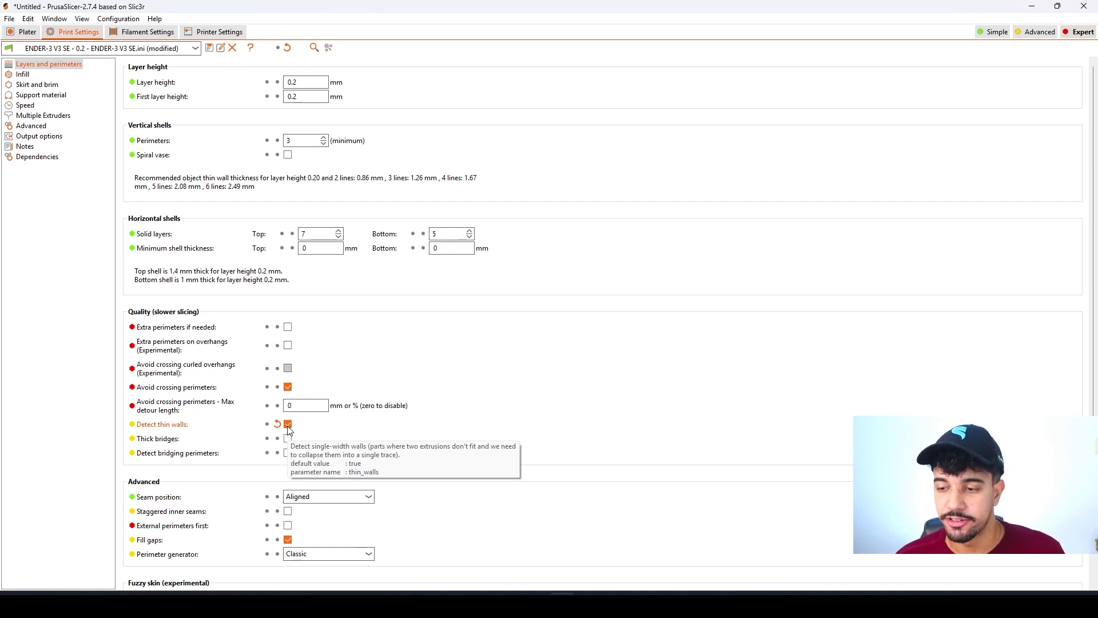
click(26, 75)
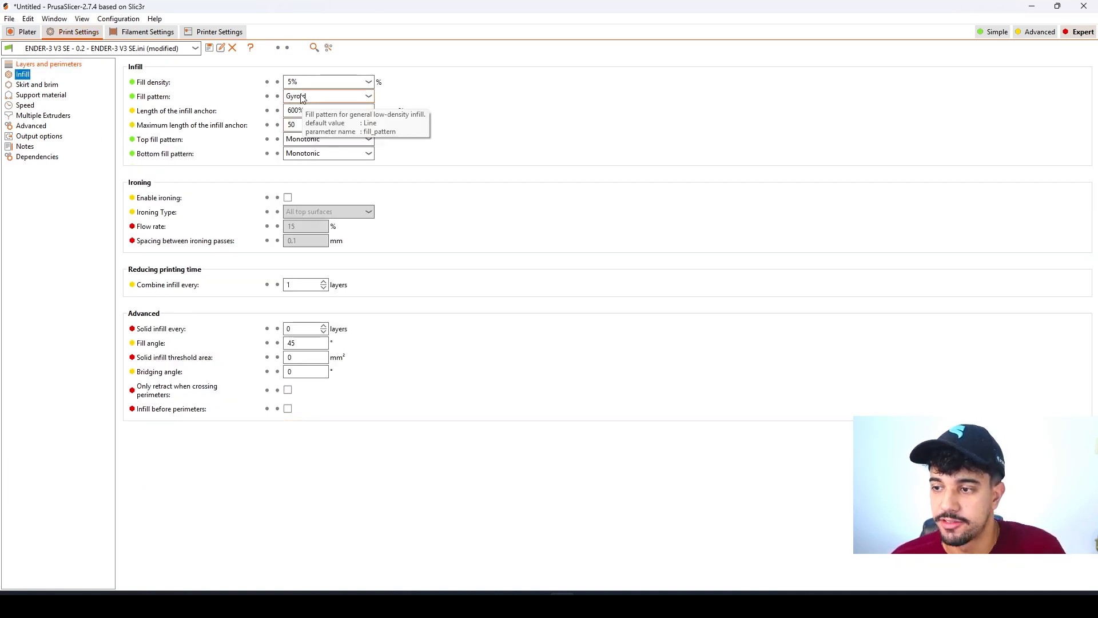
click(293, 84)
key(BackSpace)
text(10)
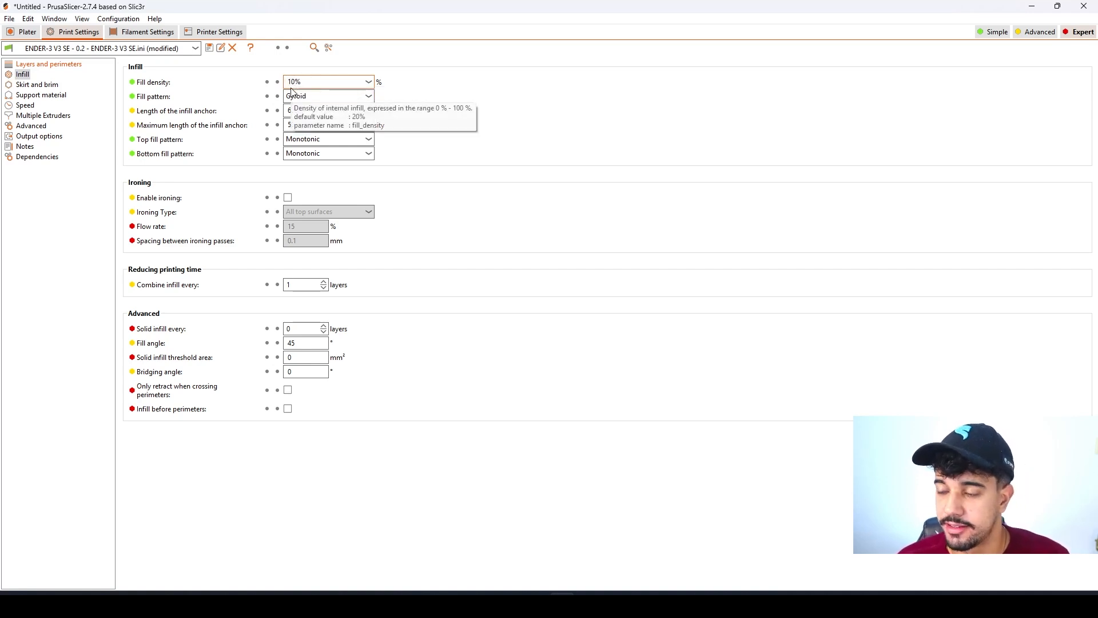
click(332, 97)
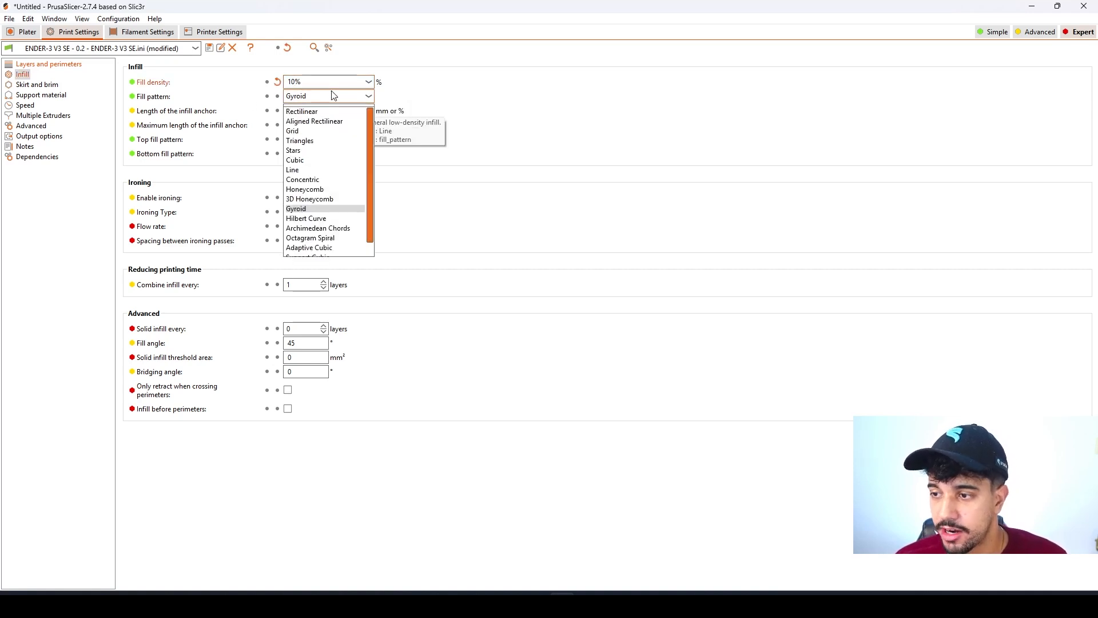
click(320, 179)
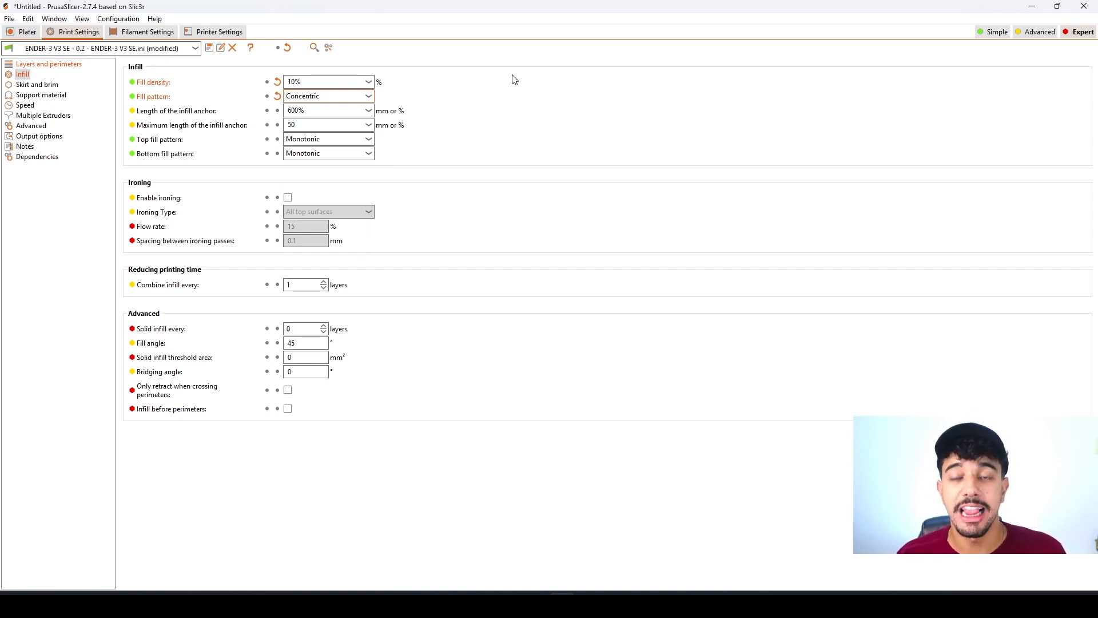
Look over the bear on the build plate and review the skirt and brim print settings
click(12, 33)
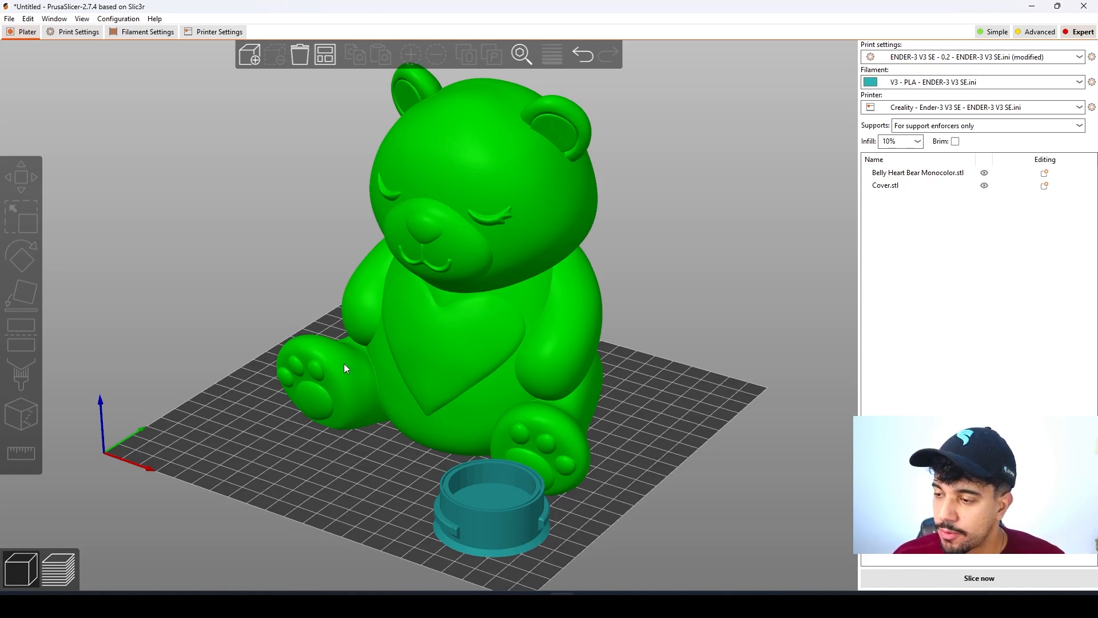
click(493, 270)
click(691, 456)
scroll(698, 444, up, 5)
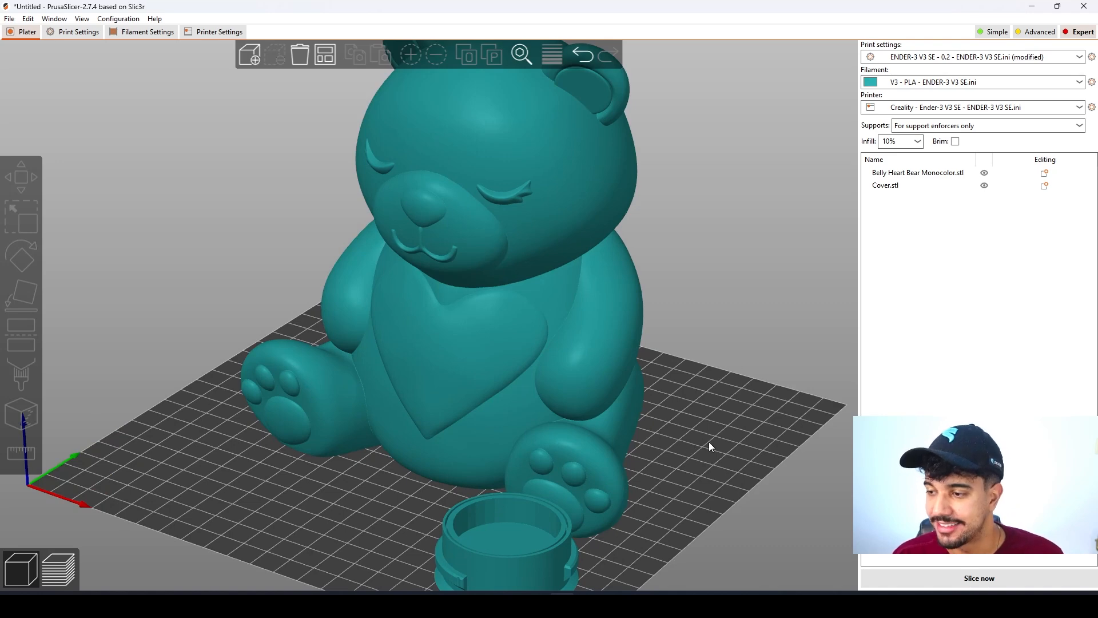
click(79, 32)
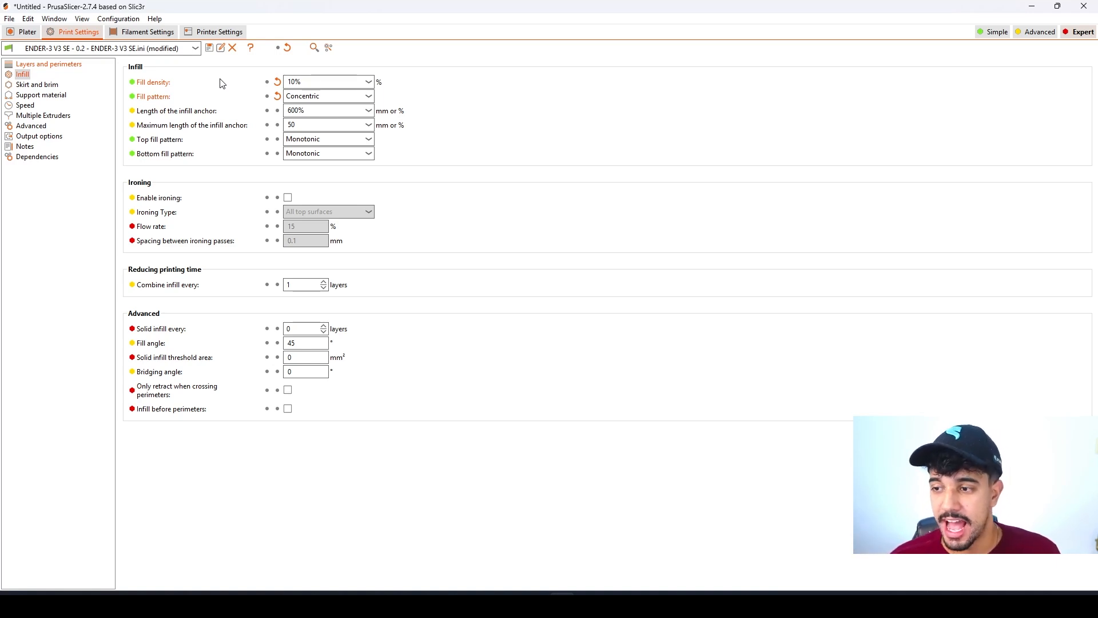
click(26, 85)
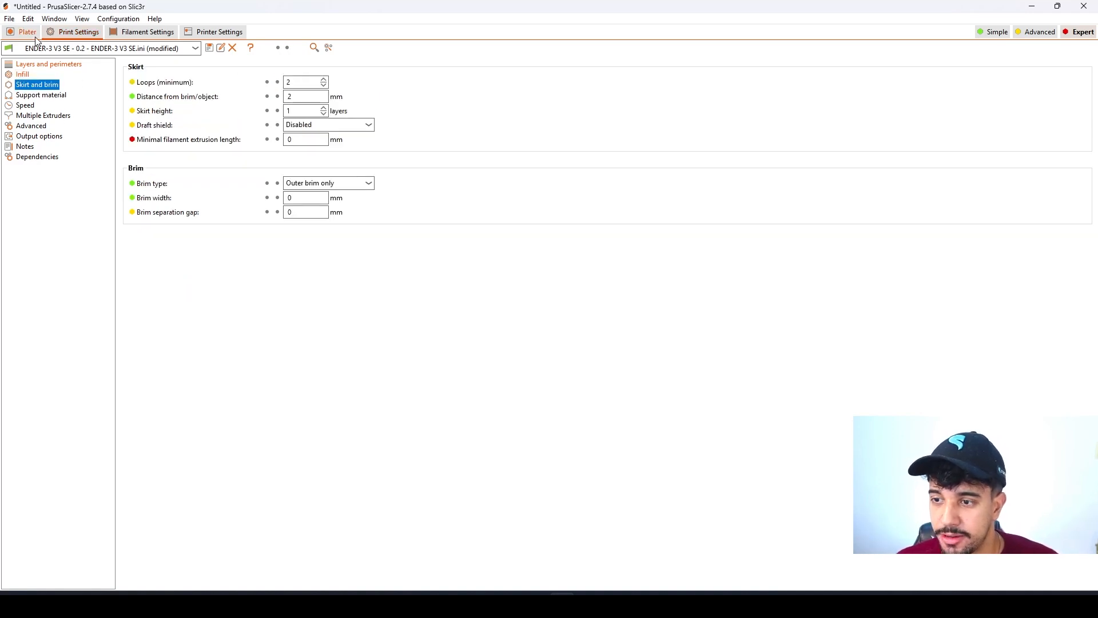
click(35, 34)
drag(698, 451, 660, 422)
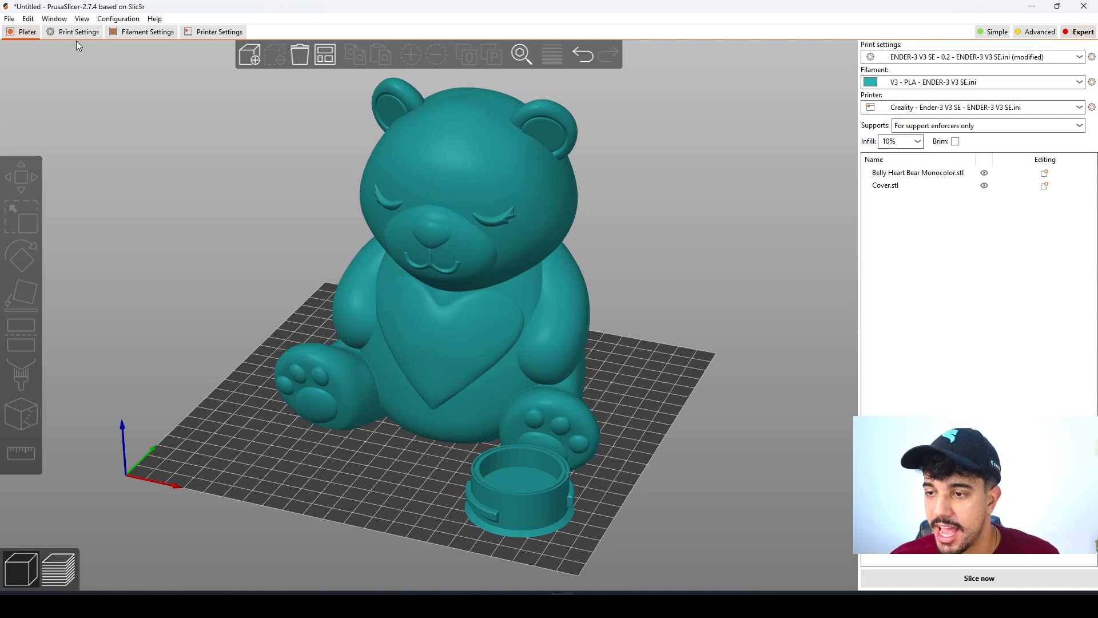
Turn support material generation off and back on, accepting the suggested adjustment for Detect bridging perimeters
click(83, 36)
click(43, 96)
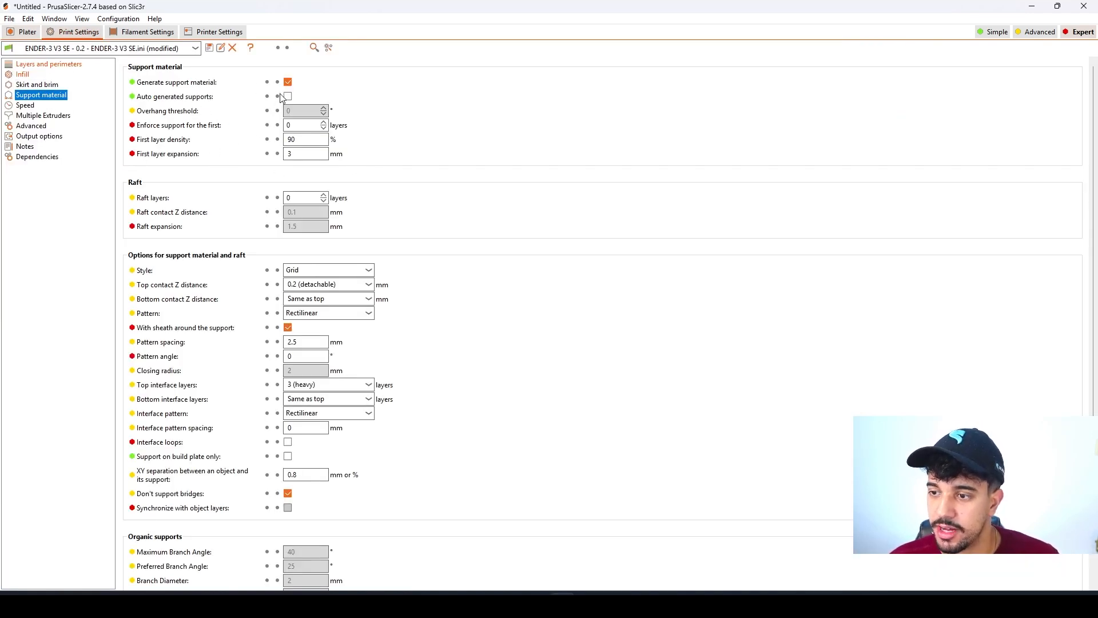
click(288, 82)
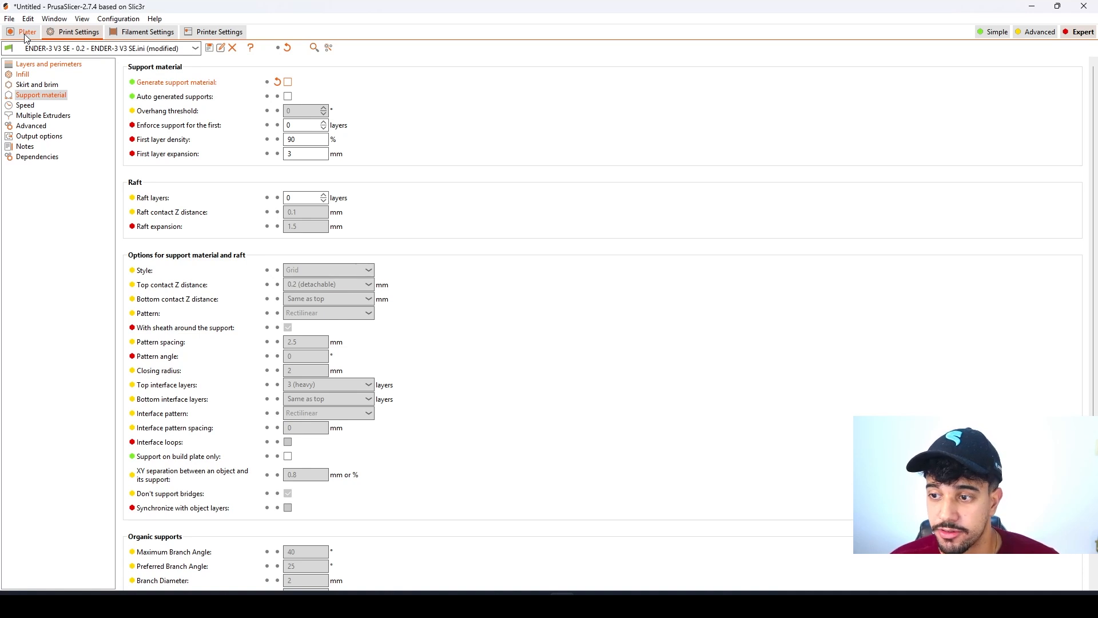
click(288, 82)
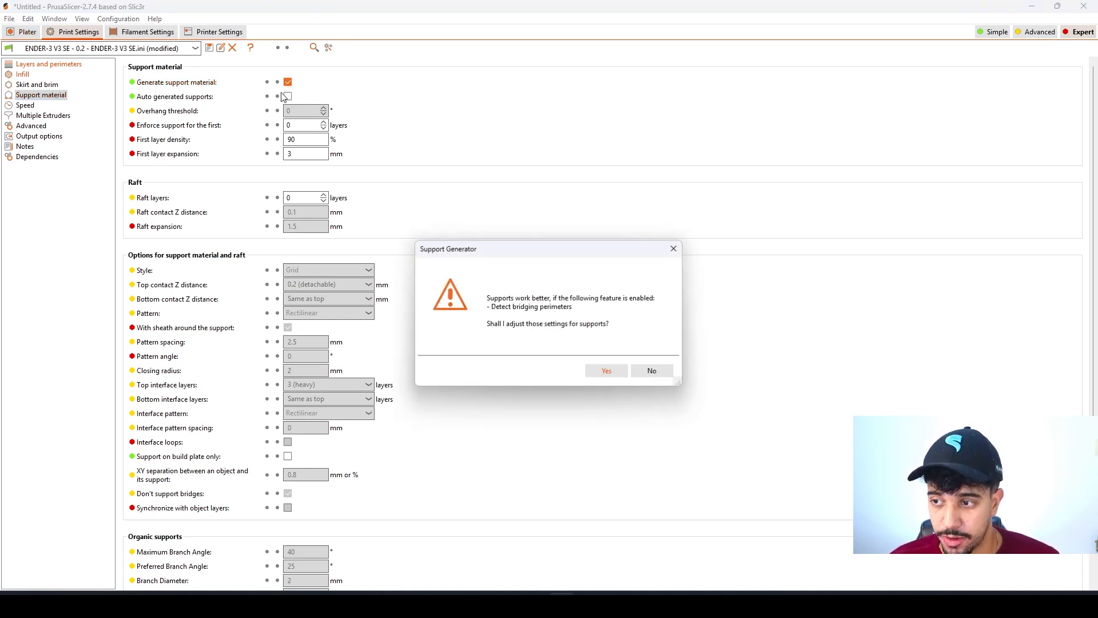
click(607, 370)
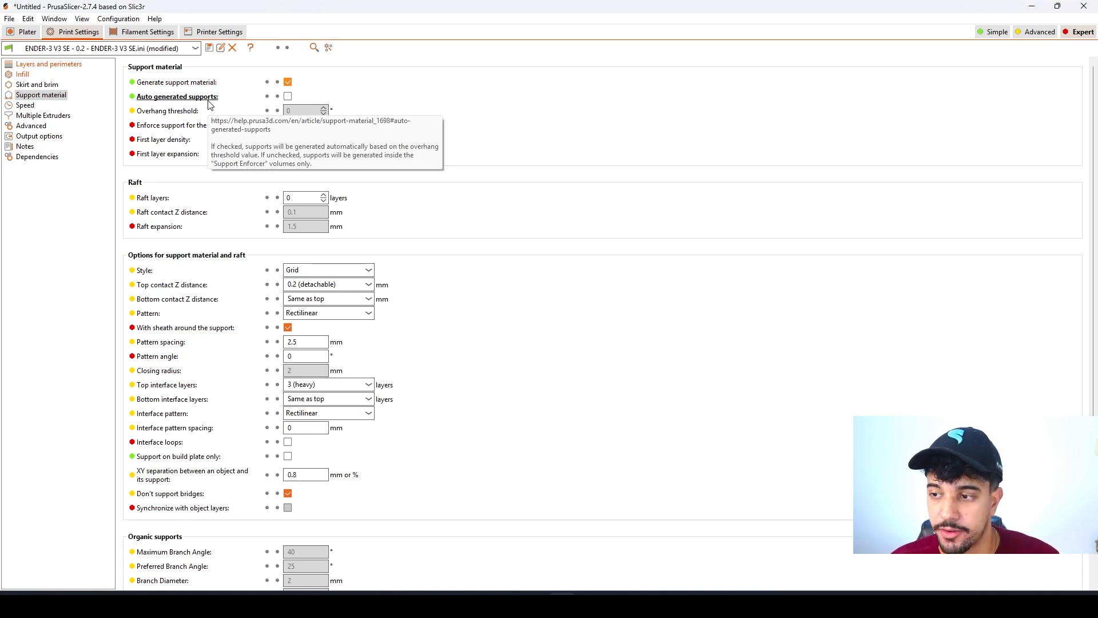
Examine the cover's recess in the bear's underside and the surrounding base from below
click(22, 32)
drag(647, 430, 465, 426)
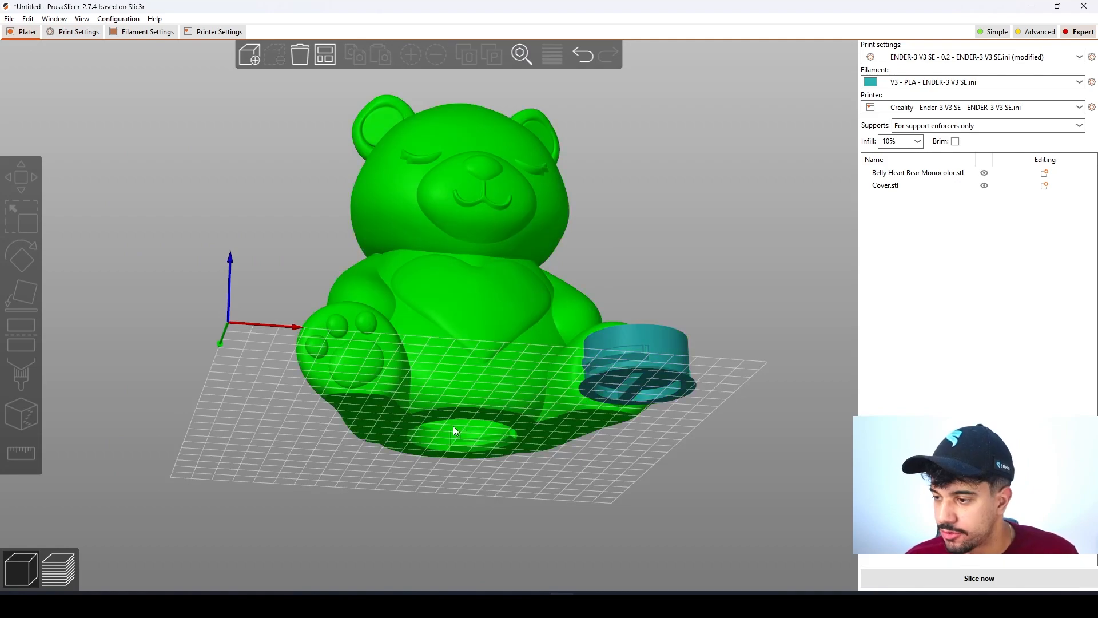
scroll(464, 426, up, 2)
scroll(541, 429, up, 5)
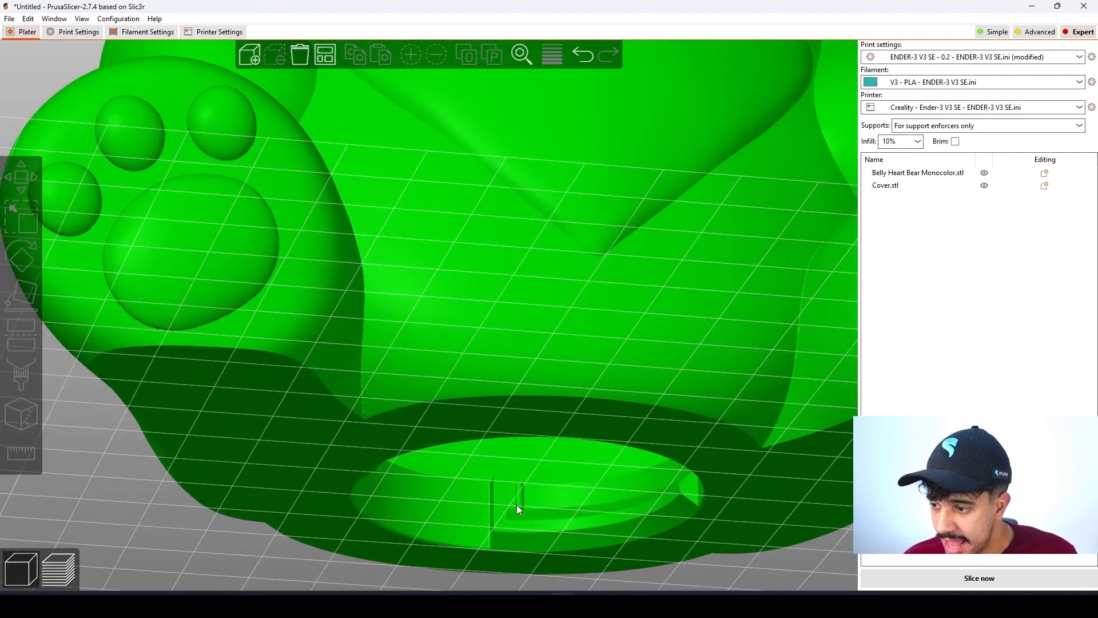
scroll(681, 539, down, 3)
scroll(765, 456, up, 2)
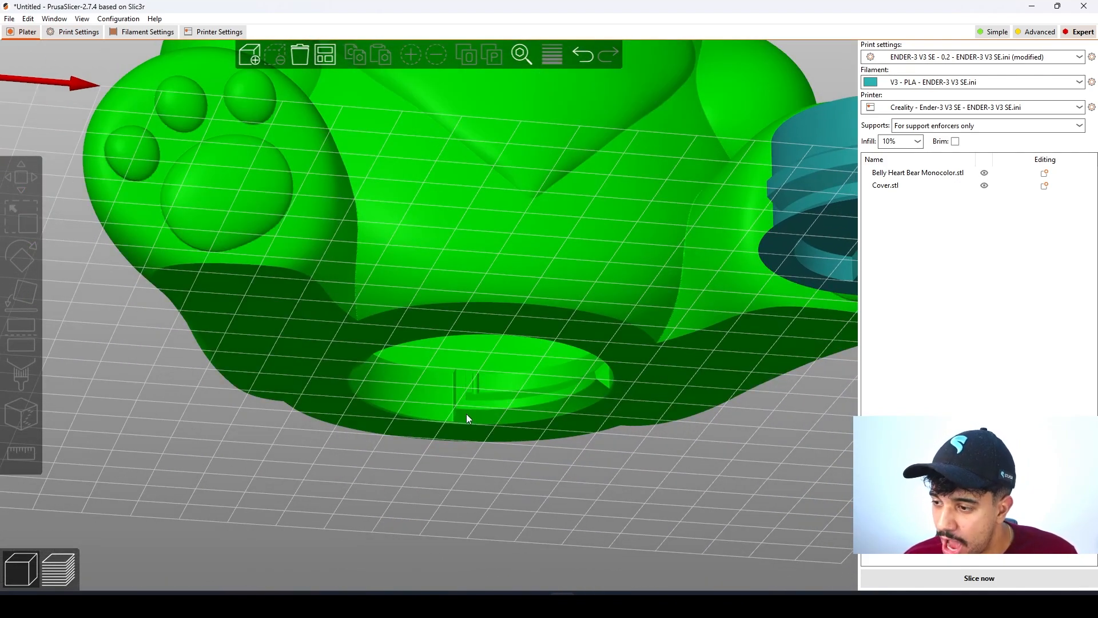
scroll(467, 415, down, 1)
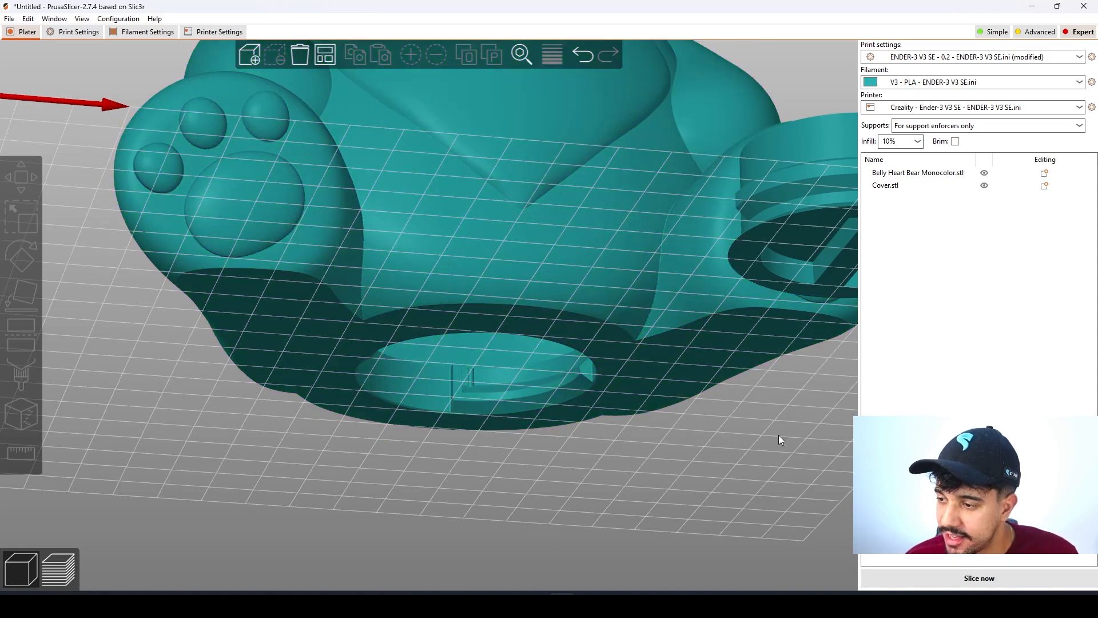
middle_drag(779, 439, 627, 440)
drag(684, 180, 716, 400)
scroll(698, 326, down, 5)
Disable support material generation and bring up the print speed settings
click(74, 33)
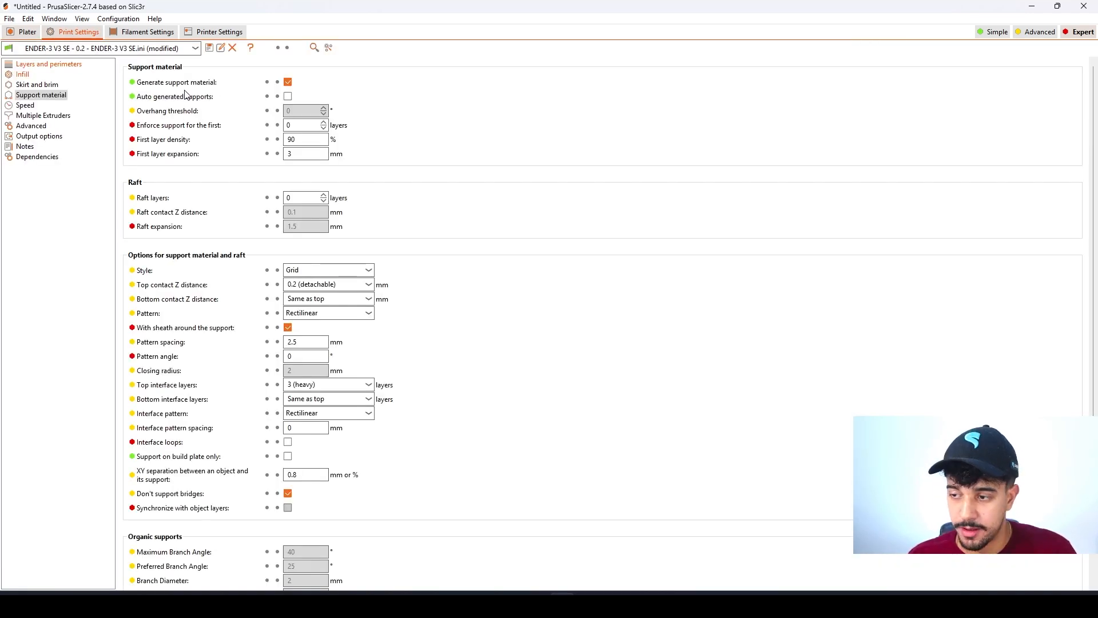
click(288, 82)
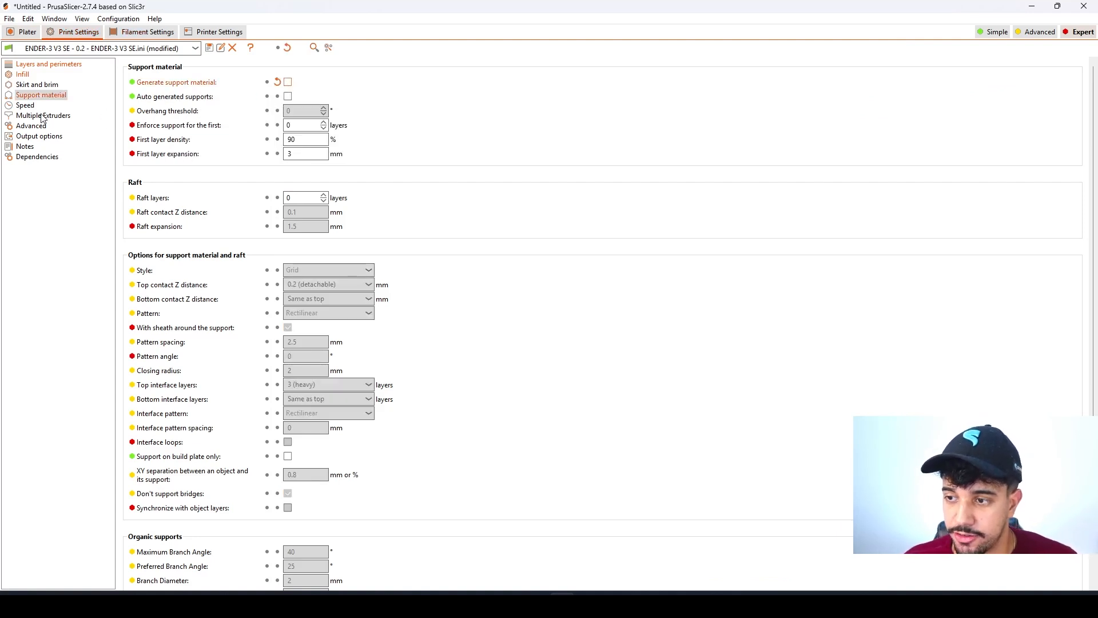
click(25, 105)
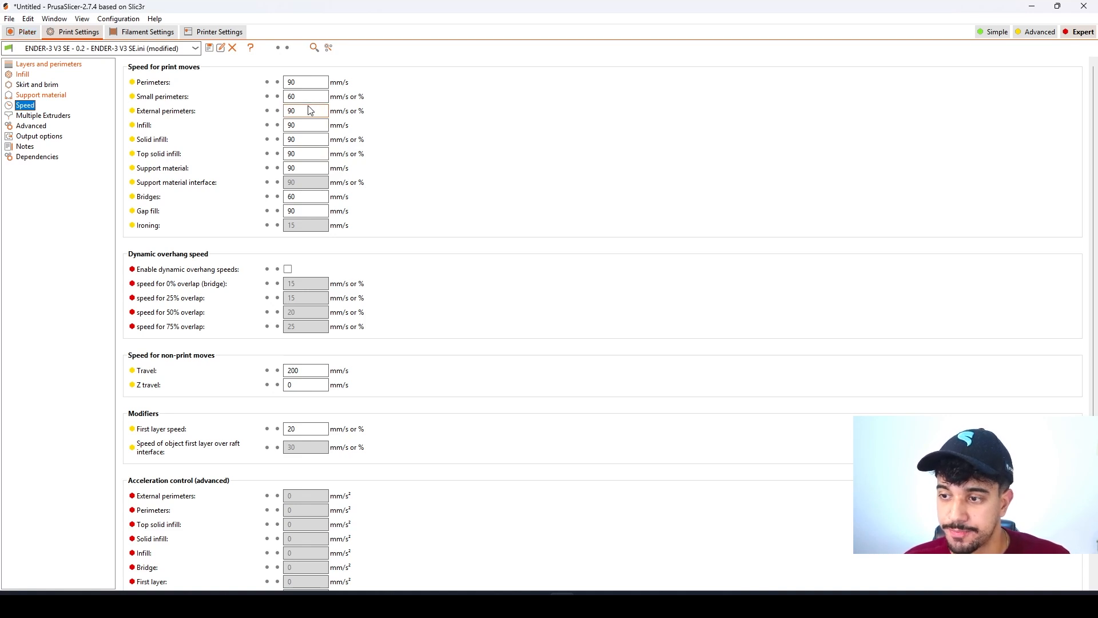
Set the small perimeters speed to 50 mm/s and slice the bear and its cover
mouse_move(296, 93)
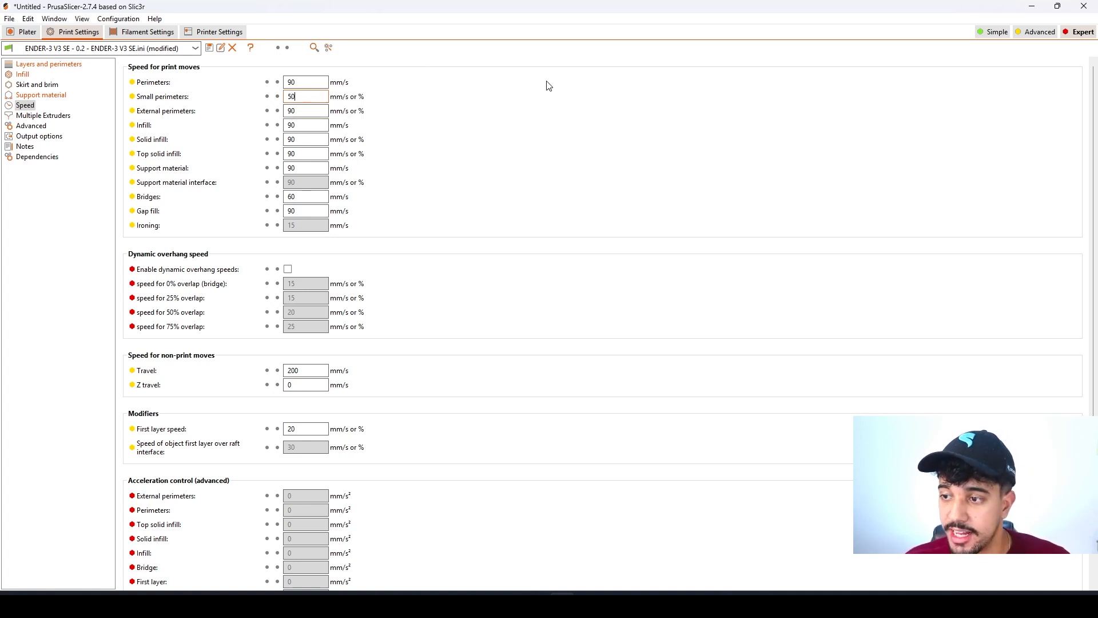
click(25, 32)
drag(685, 443, 665, 401)
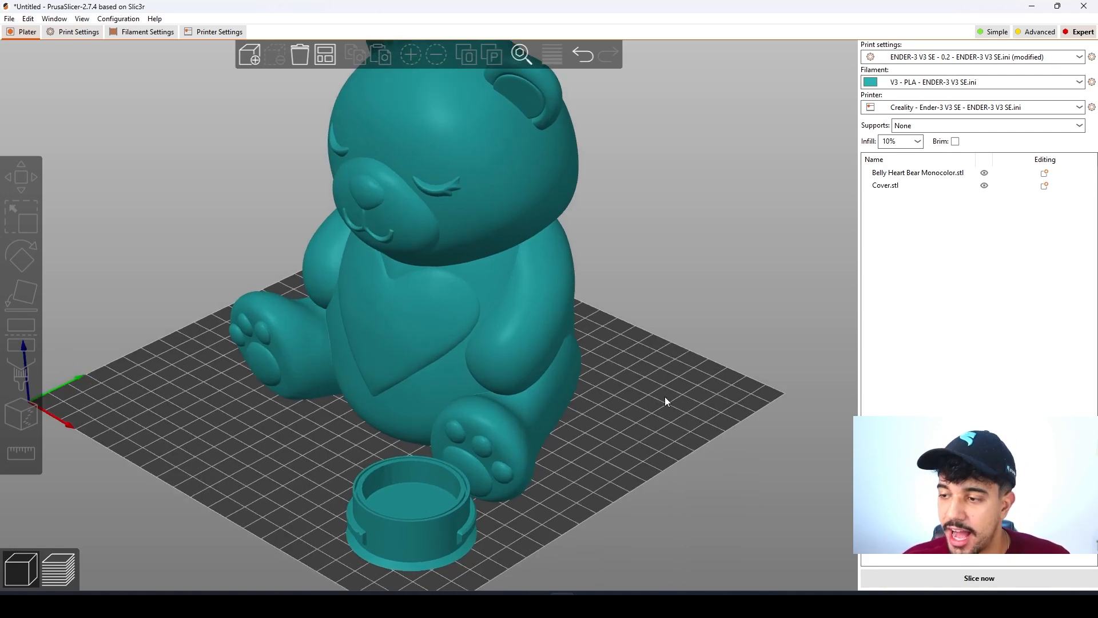
scroll(618, 397, down, 5)
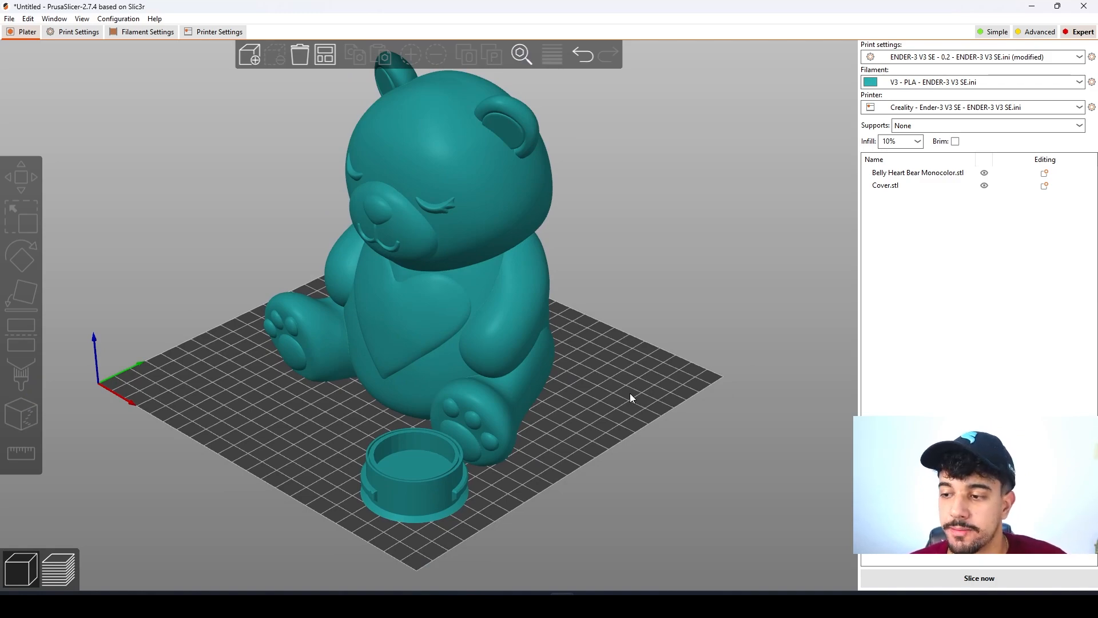
key(ctrl+r)
drag(599, 311, 627, 325)
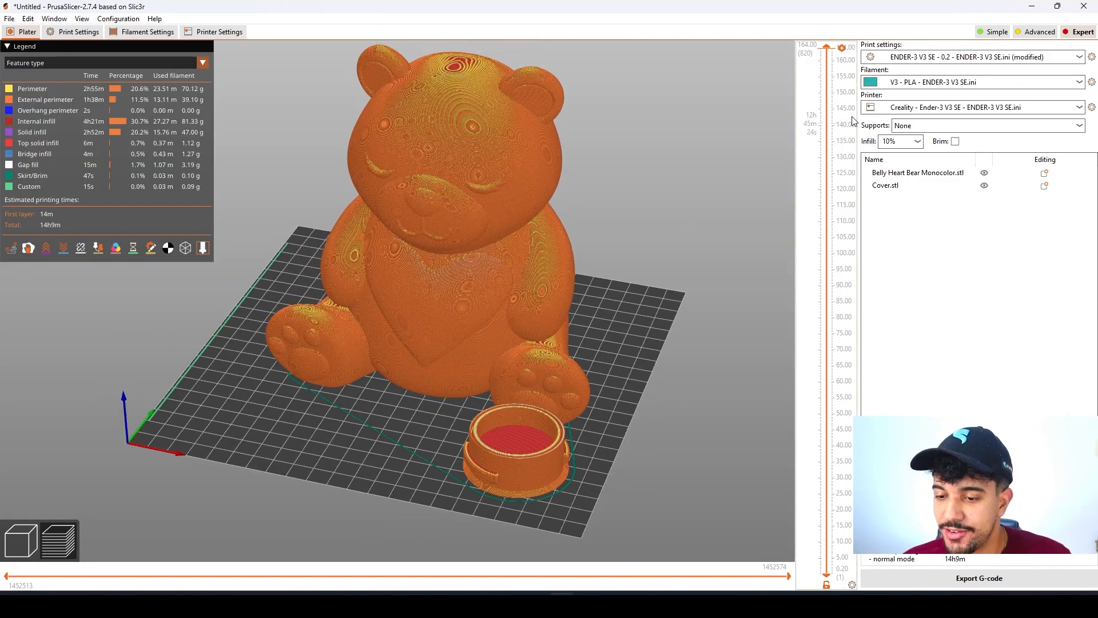
Limit the layer preview to 26 mm height and examine the leg infill, thin body walls and cover ring up close
drag(827, 48, 803, 495)
scroll(607, 423, up, 5)
drag(607, 423, 545, 450)
scroll(549, 457, up, 2)
right_drag(553, 468, 367, 211)
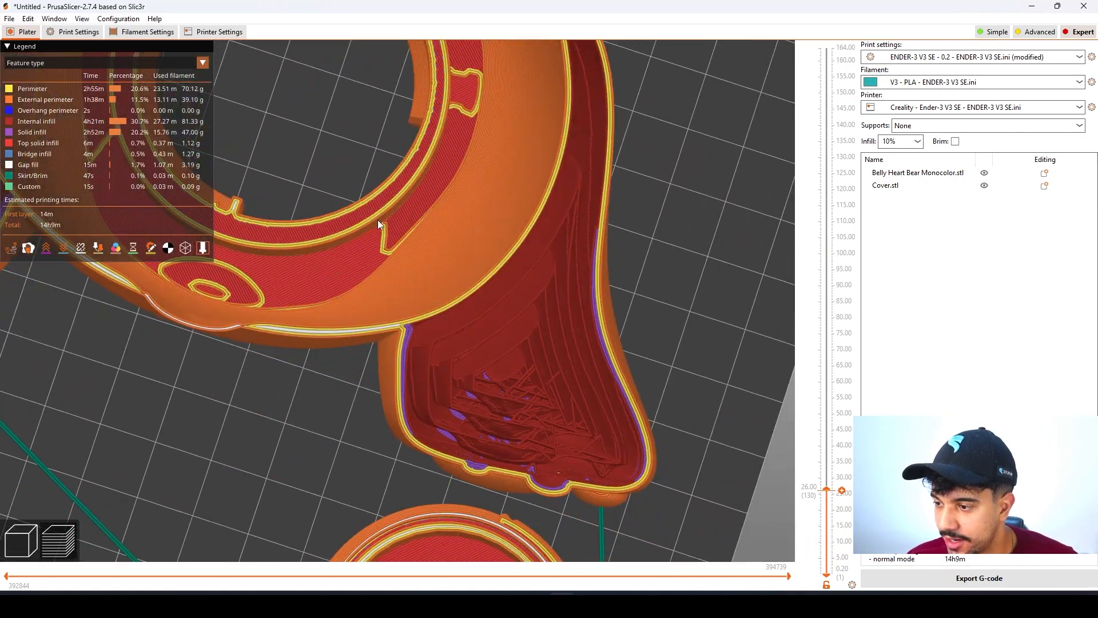
scroll(492, 370, up, 4)
scroll(506, 403, down, 6)
drag(509, 399, 795, 464)
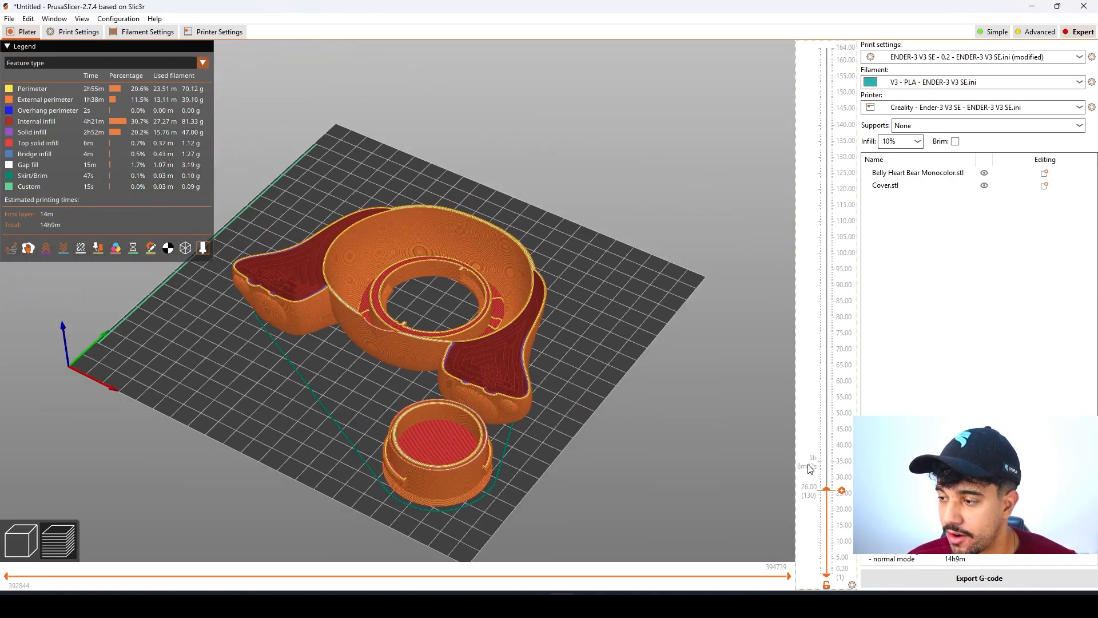
scroll(374, 339, up, 8)
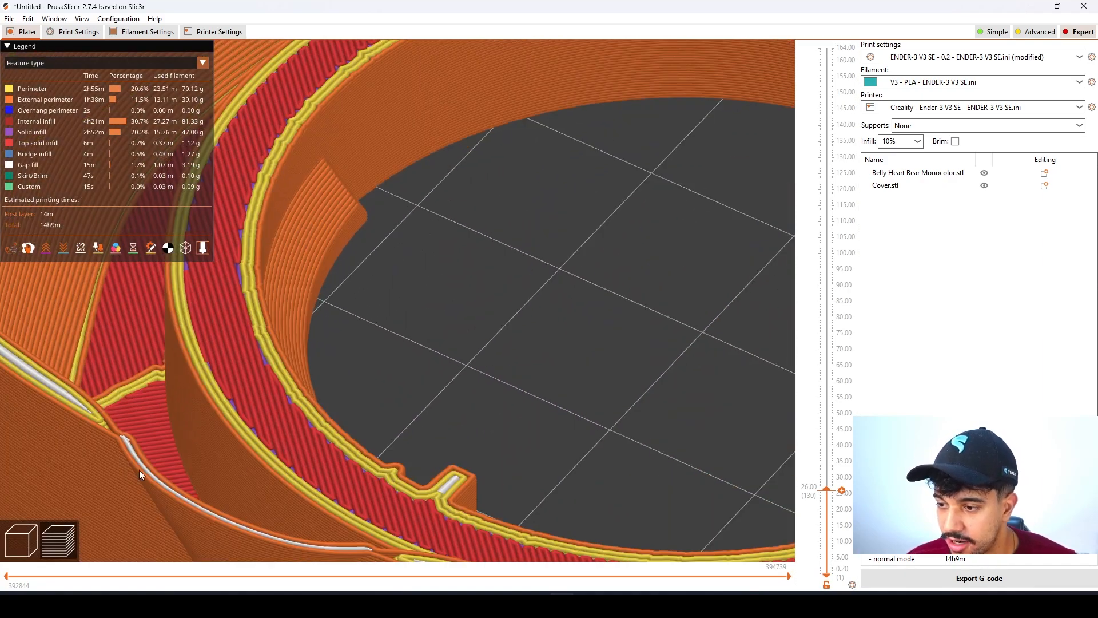
scroll(231, 512, down, 2)
scroll(263, 458, down, 5)
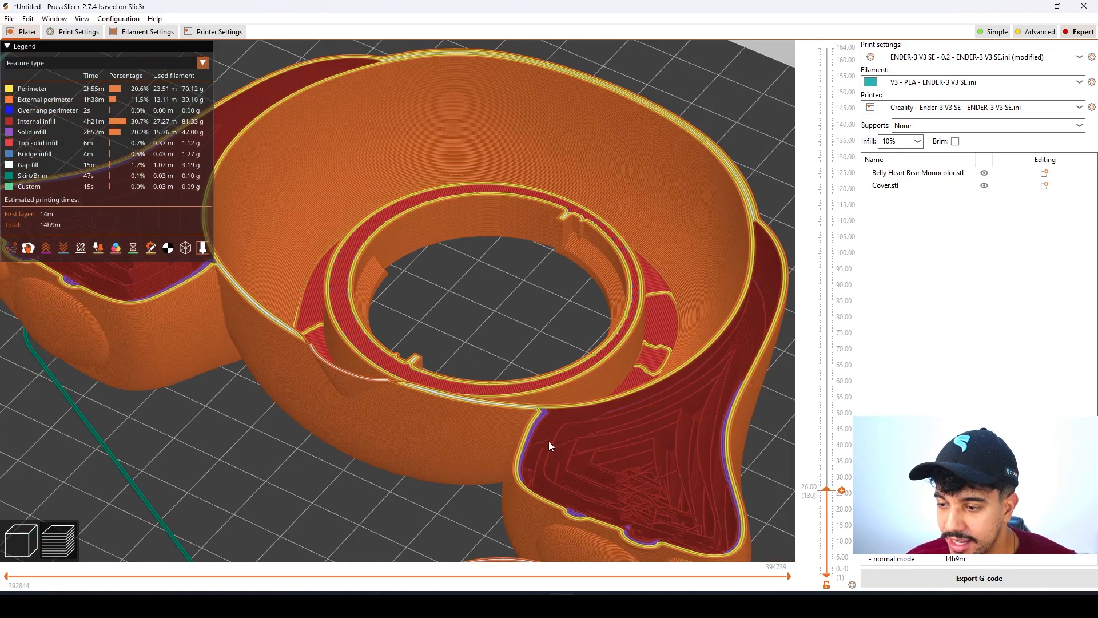
Preview the sliced bear at 60, 47 and 83 mm heights, examining the arms and the hollow body cavity from front and back
drag(824, 487, 826, 381)
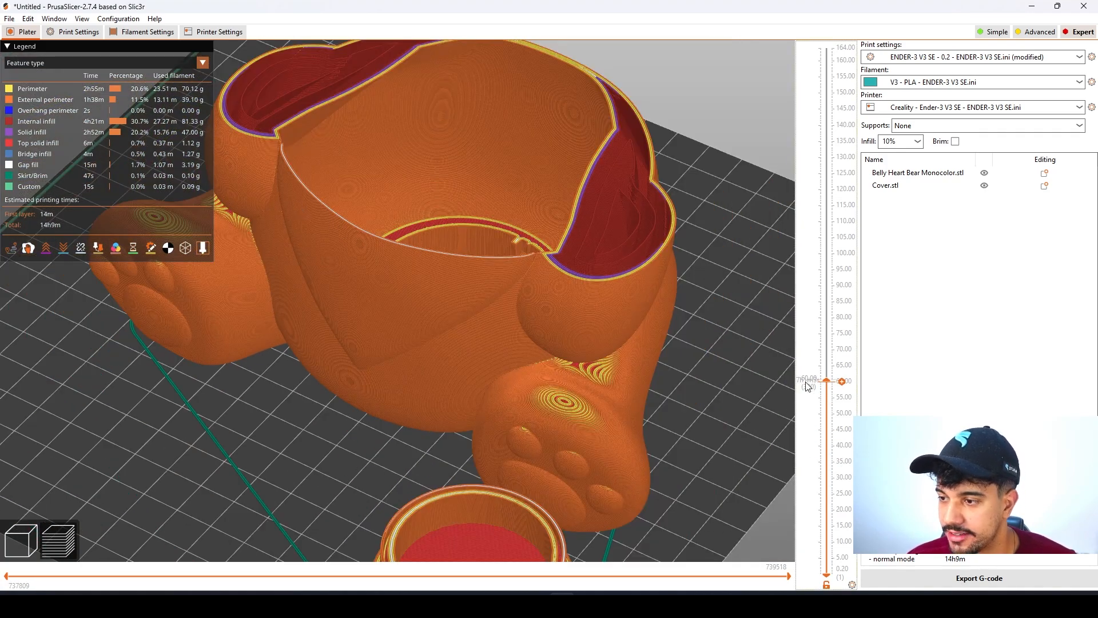
scroll(828, 392, down, 20)
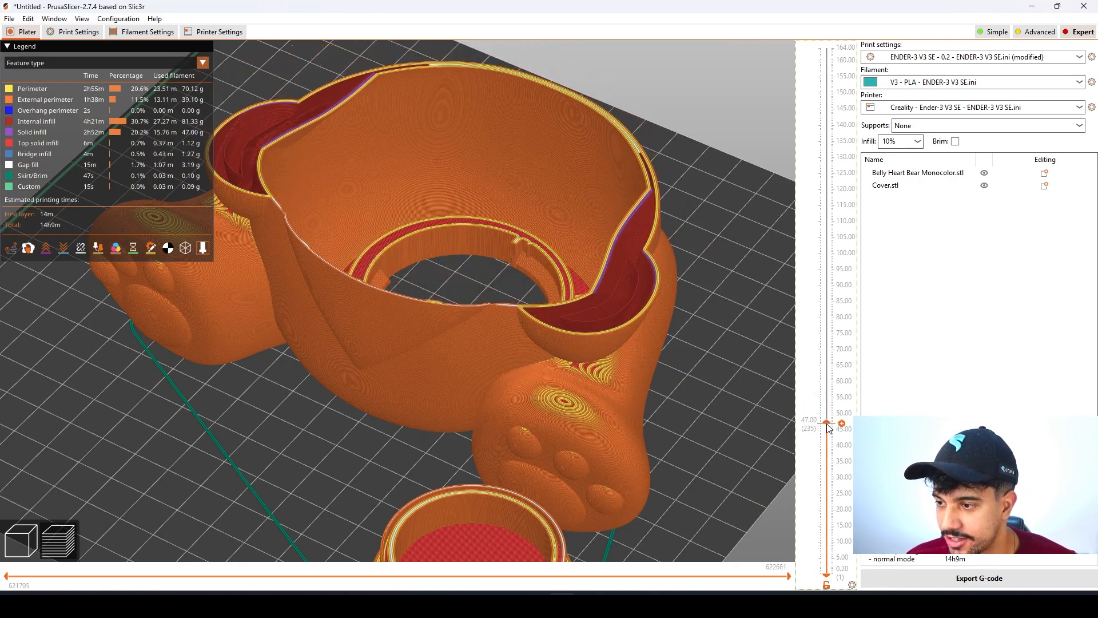
drag(730, 371, 595, 360)
drag(822, 421, 841, 307)
scroll(603, 339, down, 6)
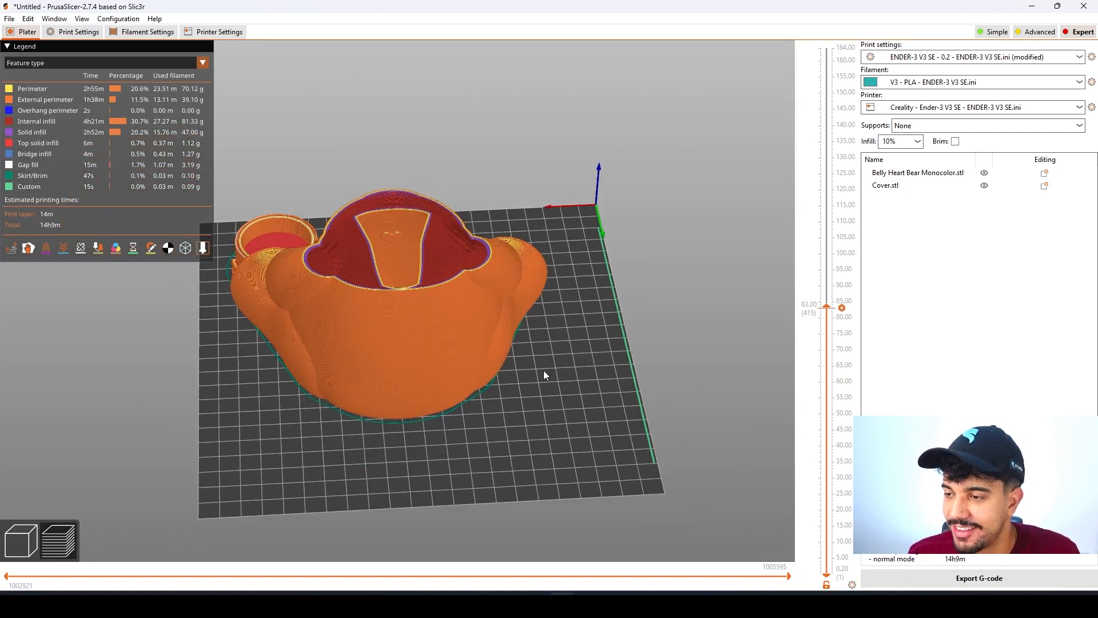
Restore the layer preview to the full 164 mm height and look over the complete sliced bear
drag(543, 369, 749, 318)
drag(842, 306, 842, 47)
drag(551, 328, 565, 305)
scroll(621, 420, up, 5)
drag(619, 422, 617, 452)
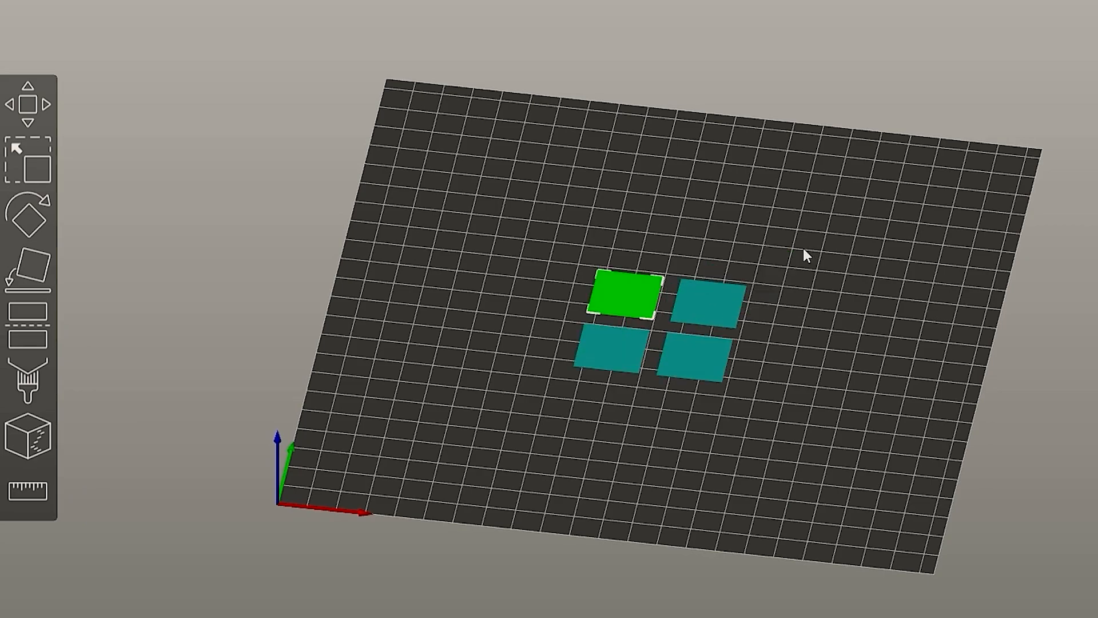
Move the selected flat square from the plate's centre to its back-left corner, opposite the square at the back-right
drag(625, 294, 451, 146)
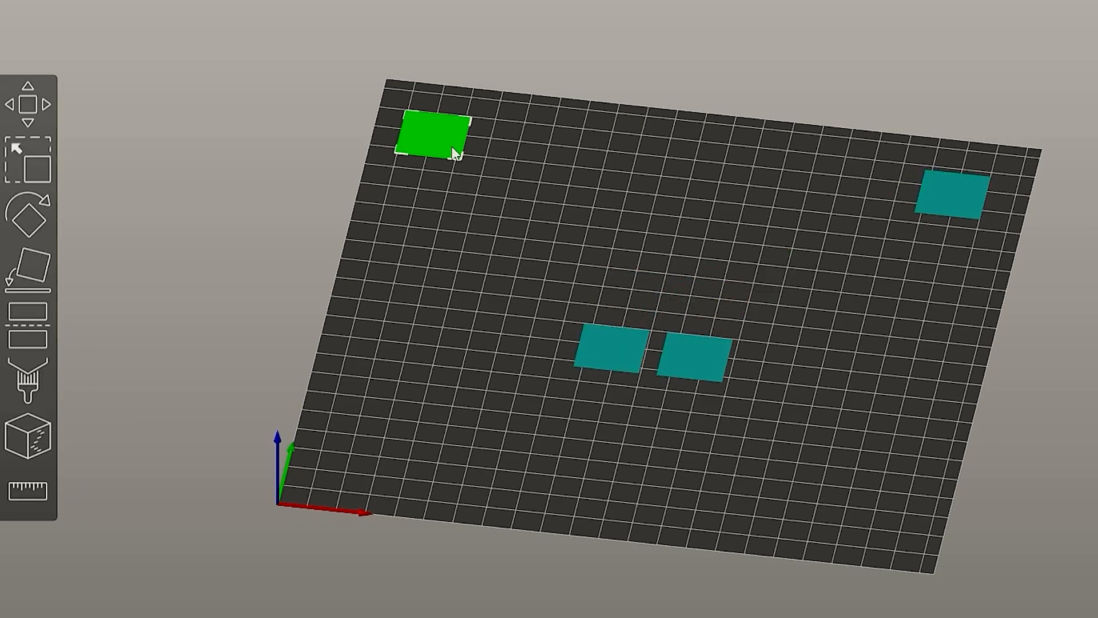